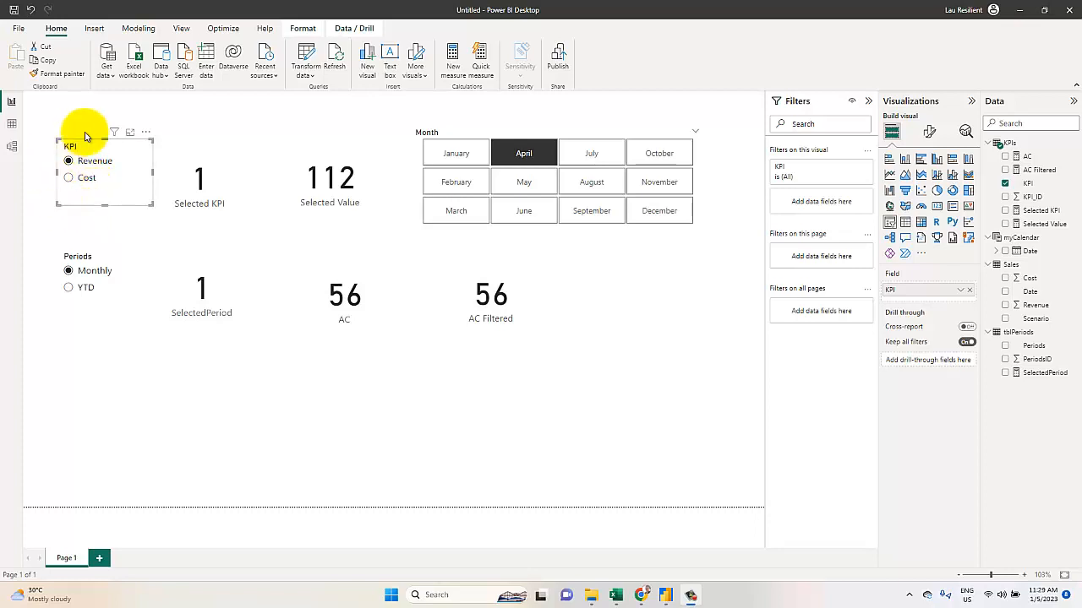
Set the KPI slicer to Cost and examine the rows of the KPIs, Sales and myCalendar tables
click(86, 182)
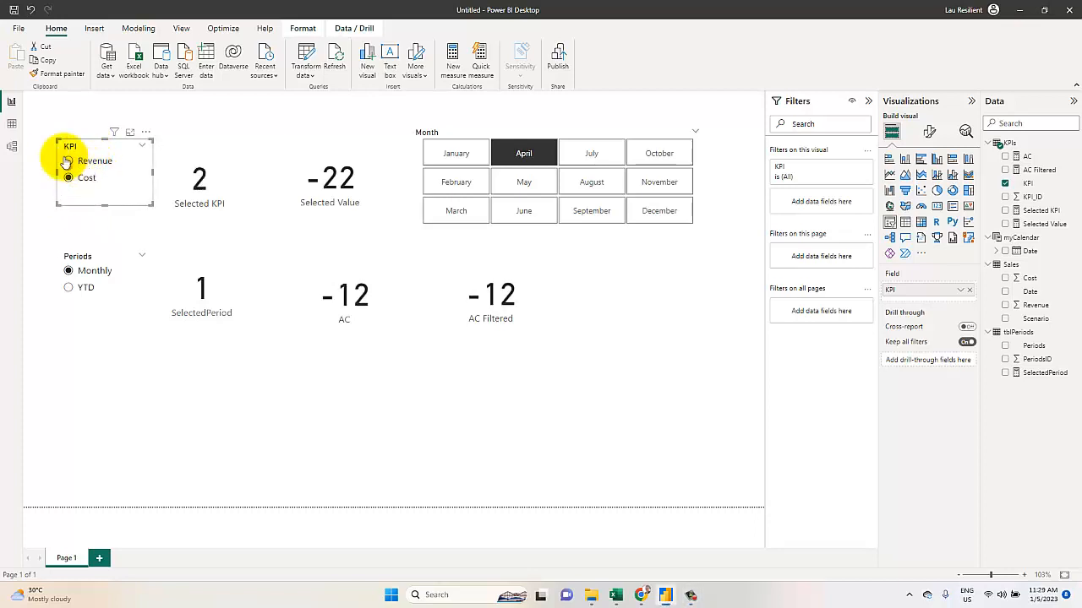
click(11, 124)
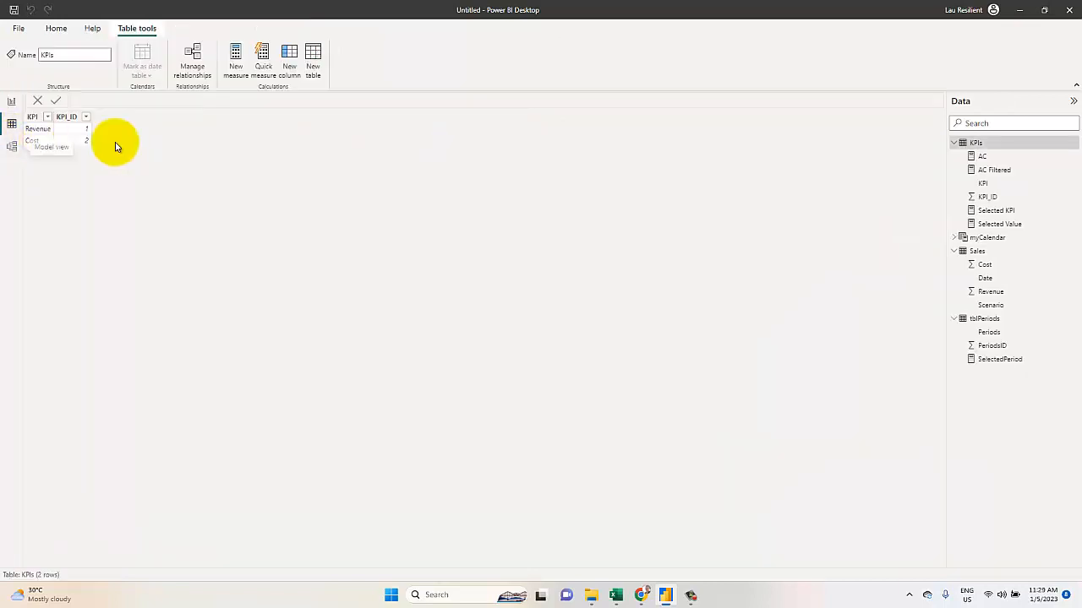
click(980, 251)
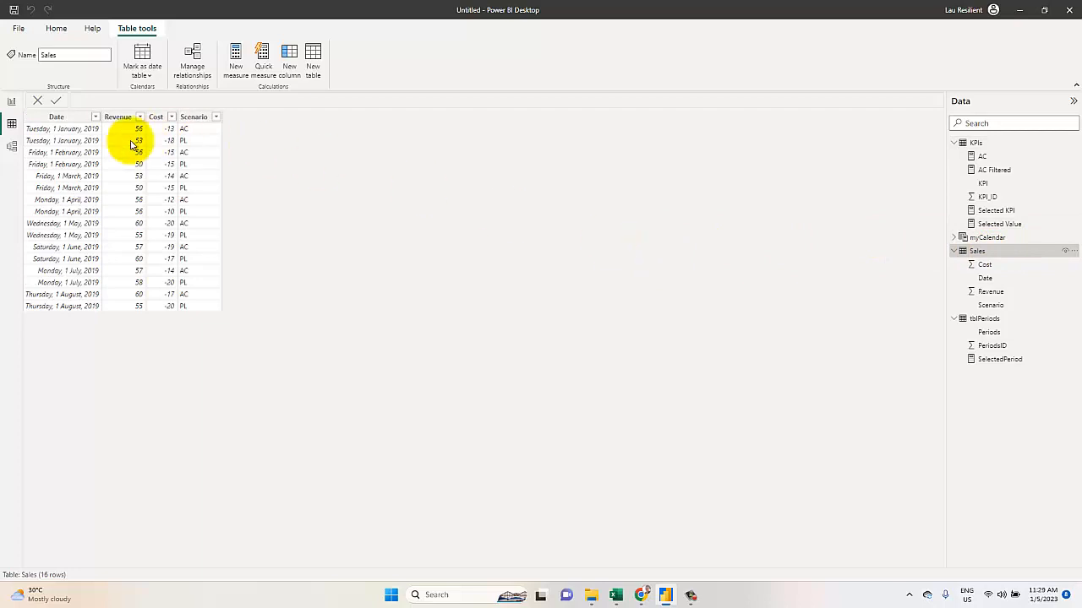
click(46, 117)
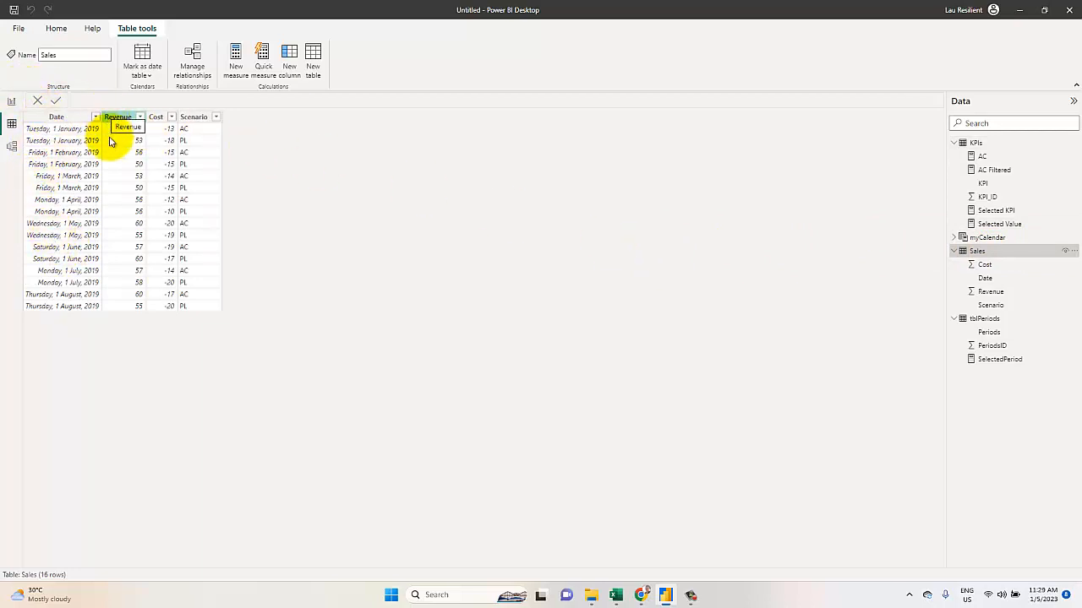
click(156, 118)
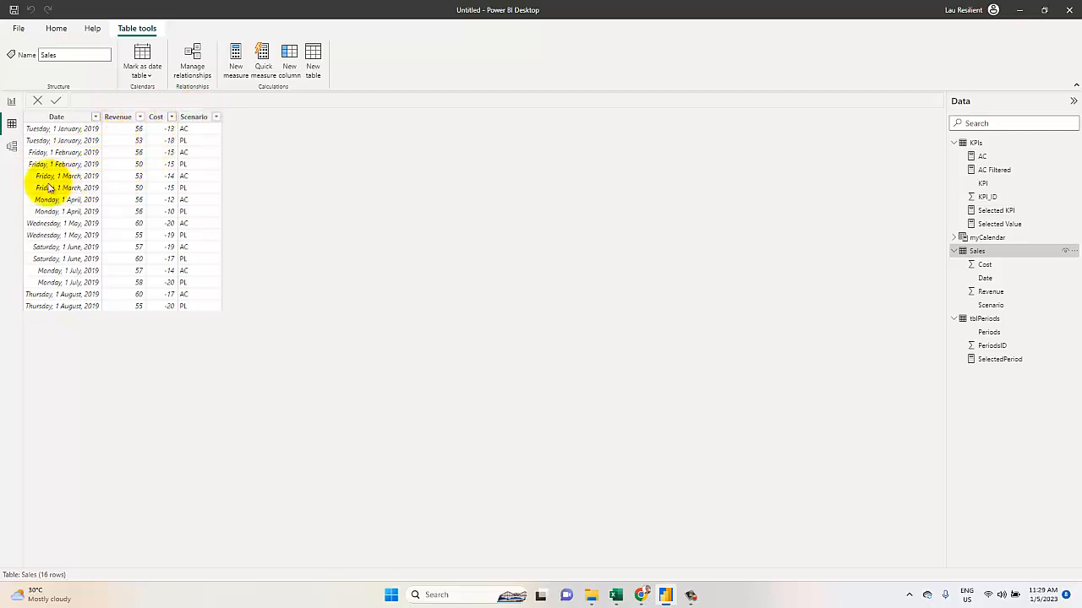
click(1000, 242)
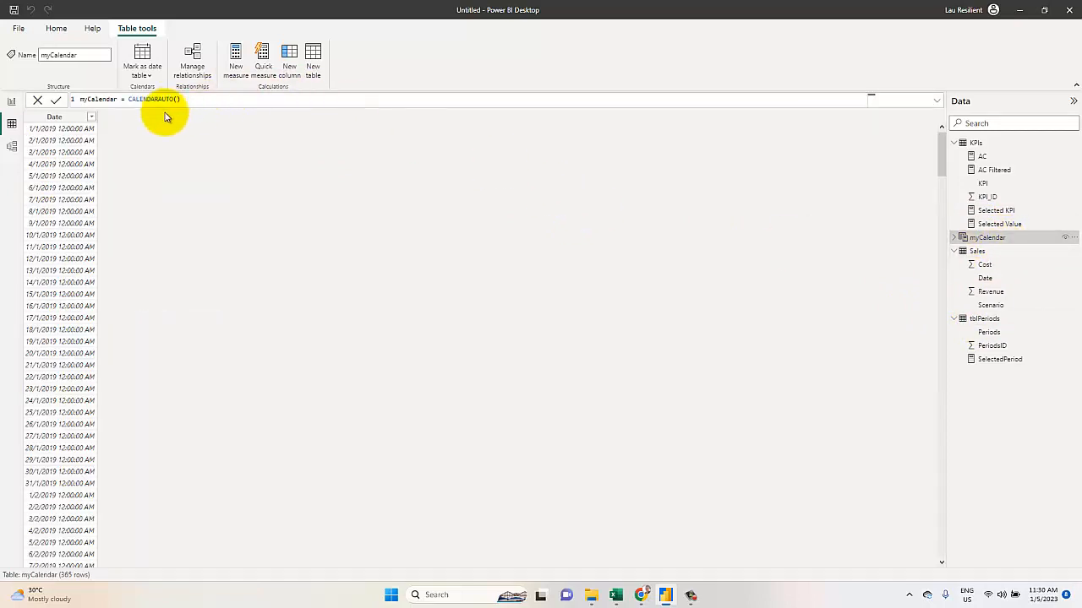
Examine the relationship between the Sales and myCalendar tables in the data model
click(12, 146)
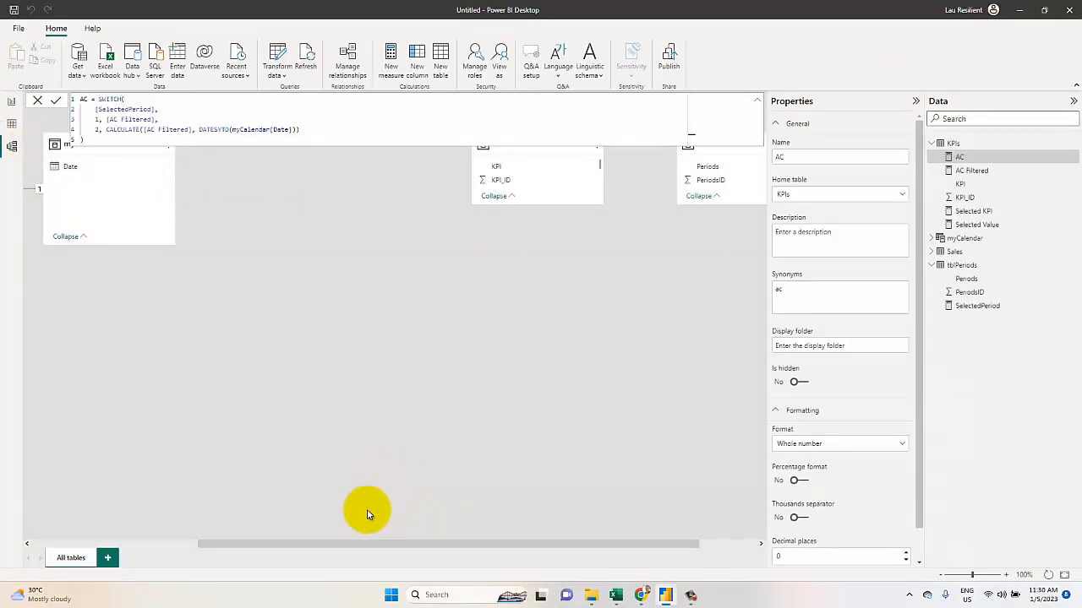
drag(311, 545, 327, 531)
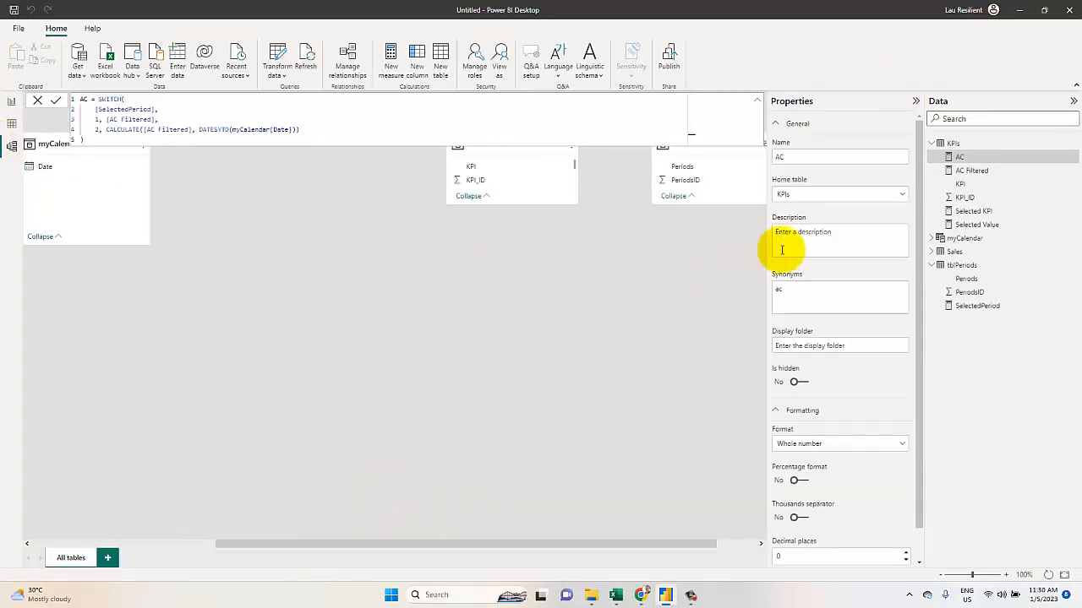
click(759, 102)
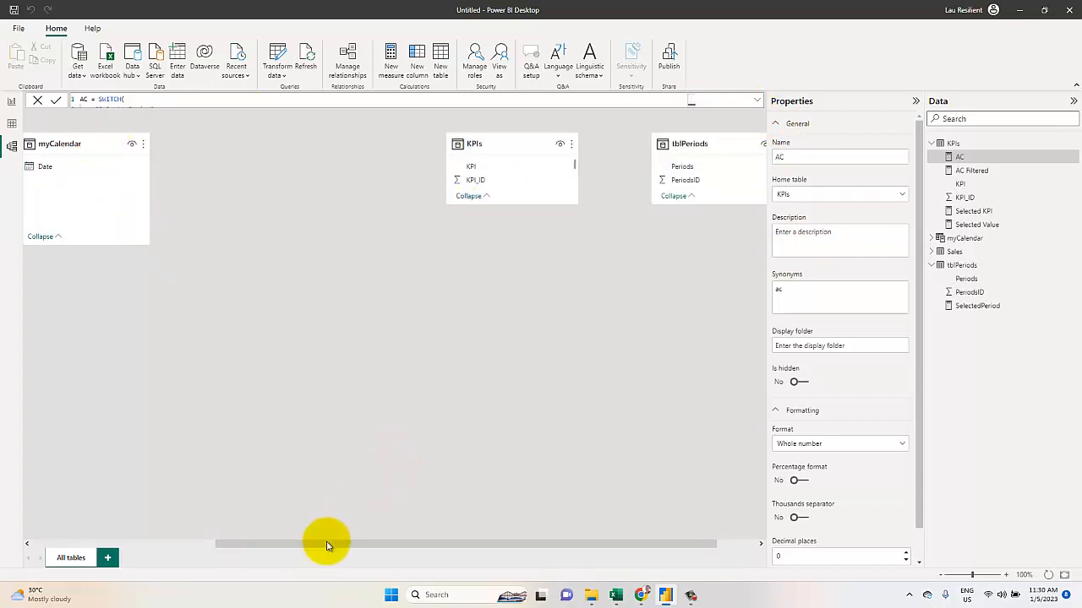
drag(326, 543, 106, 526)
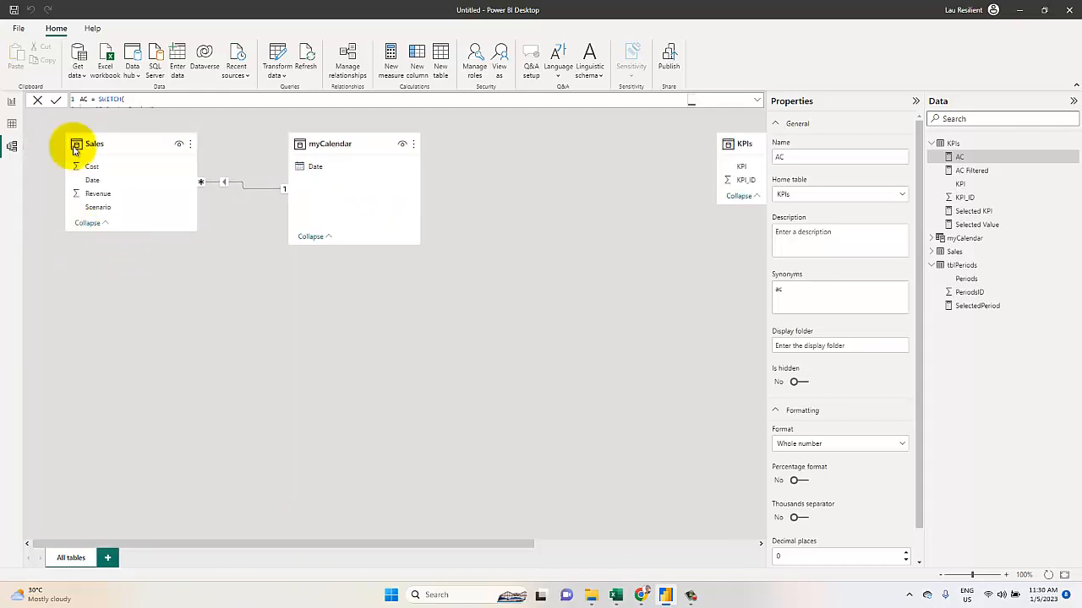
Filter the report page to January with the Month slicer
click(11, 102)
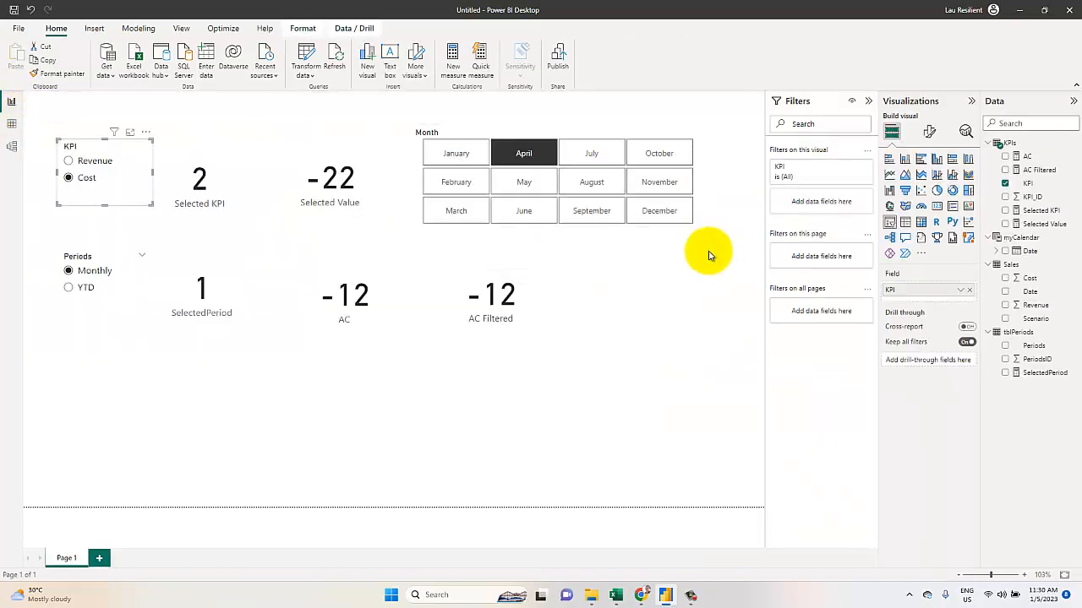
click(465, 154)
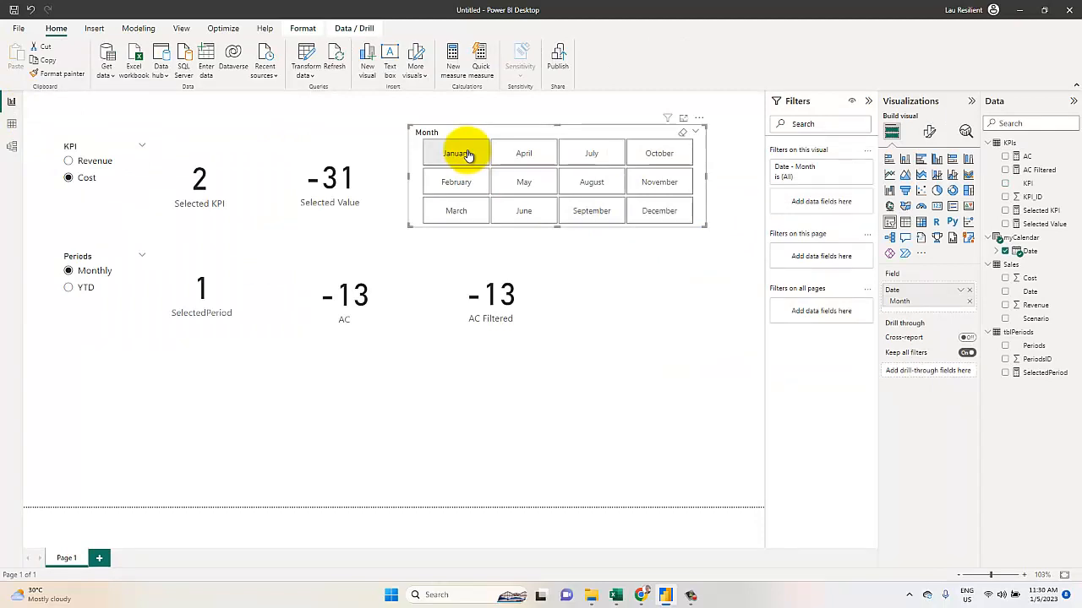
click(465, 155)
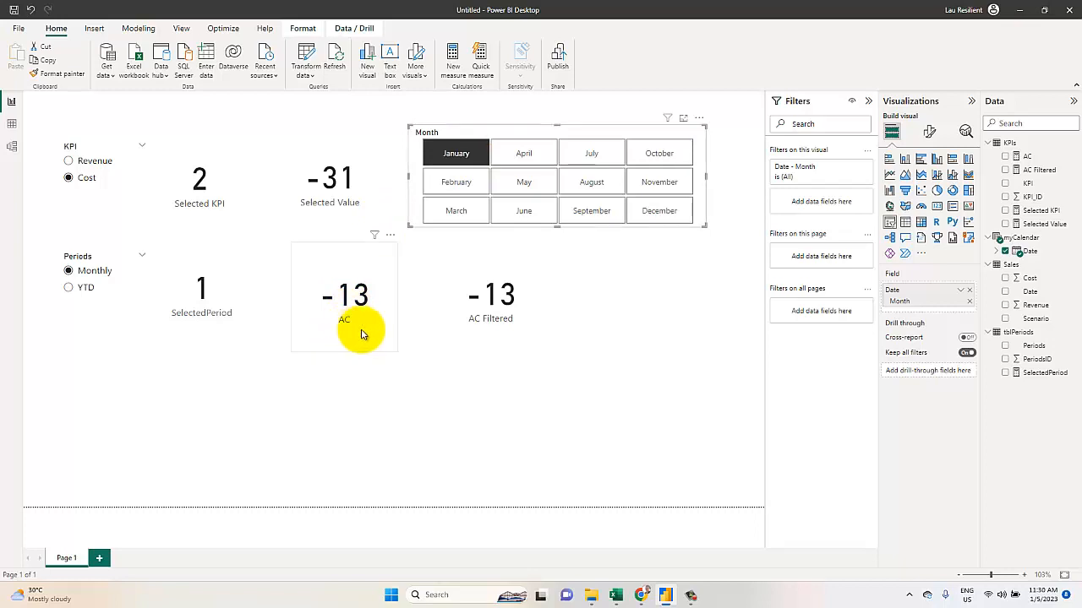
click(450, 152)
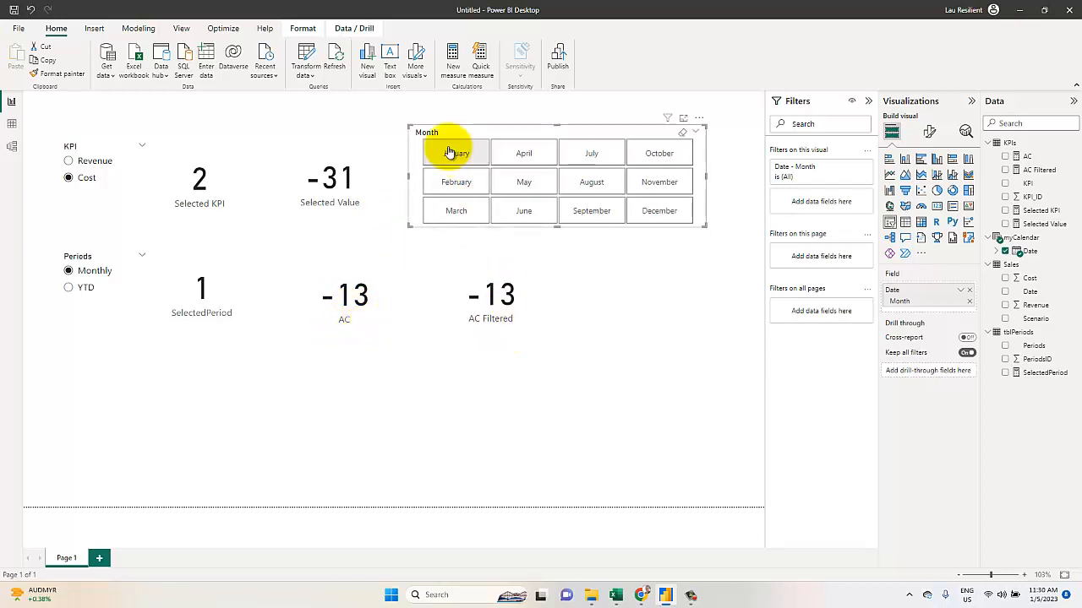
click(441, 155)
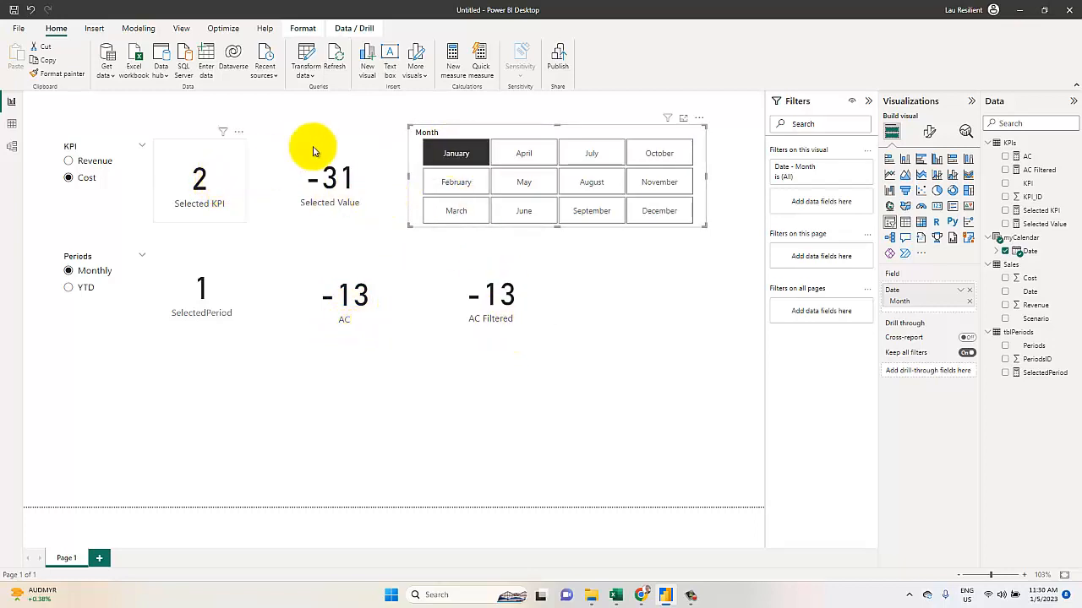
click(452, 159)
click(453, 158)
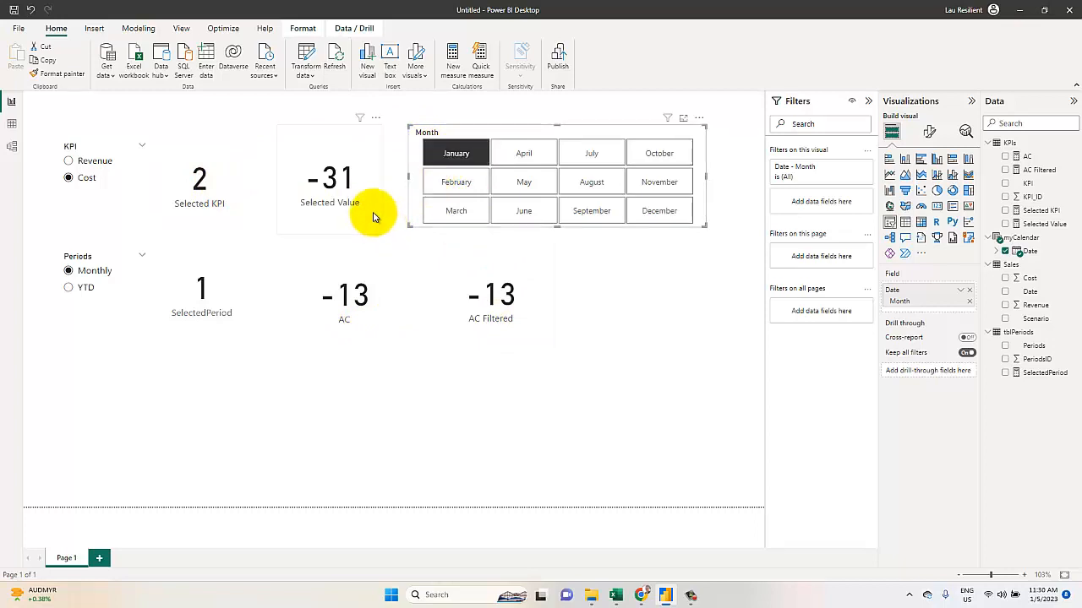
Alternate the KPI slicer between Revenue and Cost, ending on Revenue, to compare the card values
click(79, 163)
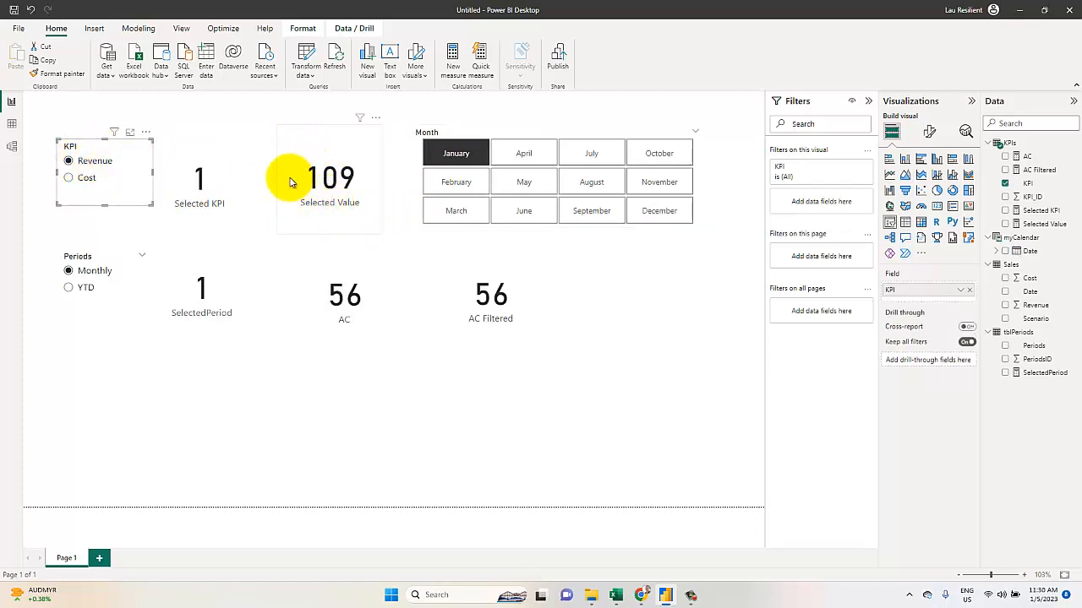
click(73, 180)
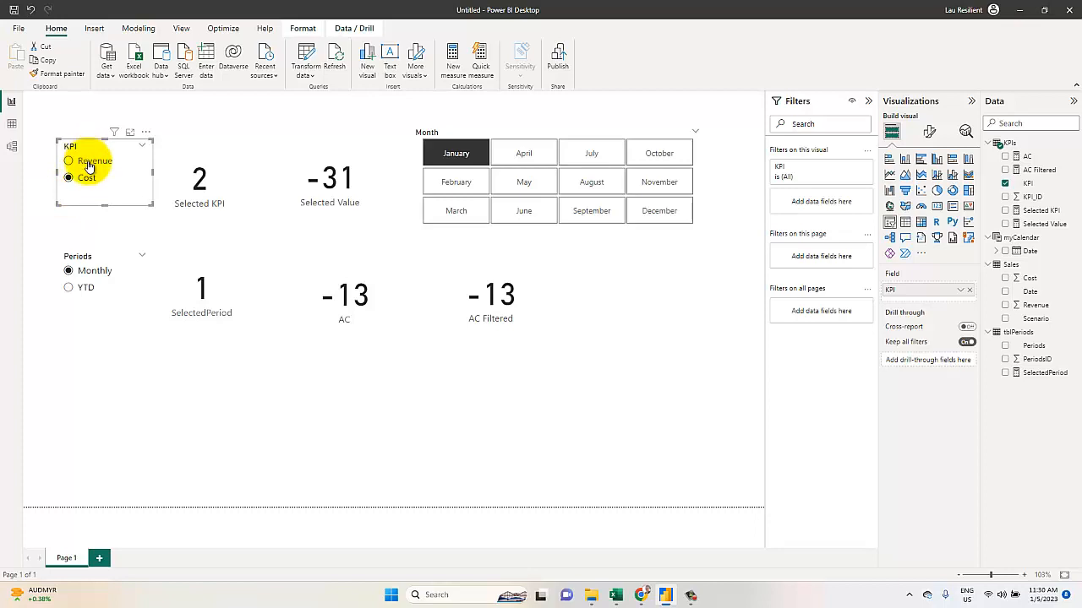
click(89, 164)
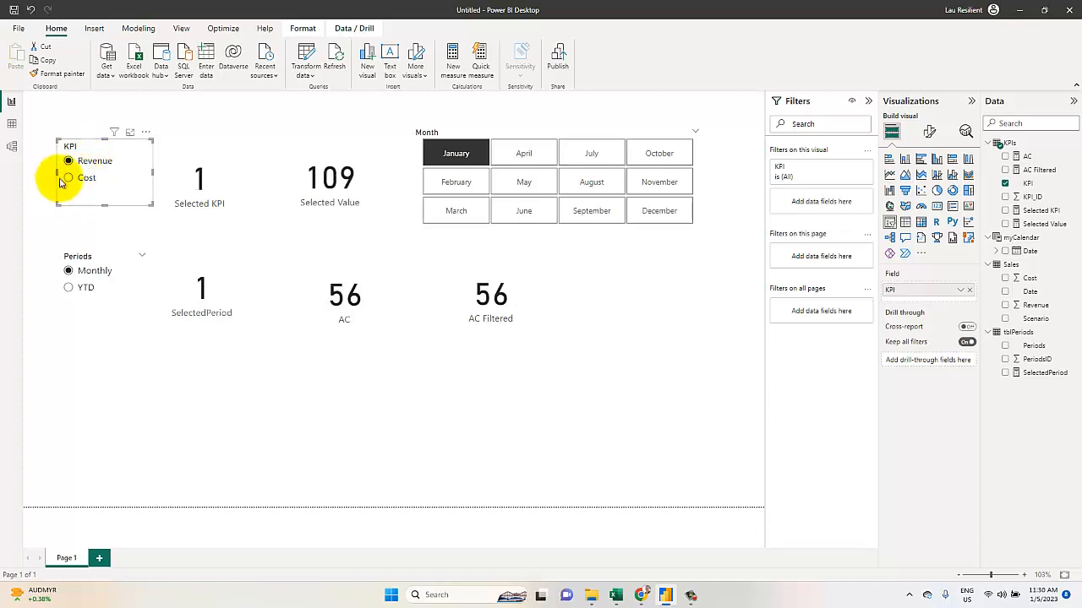
Check the January Revenue rows of the Sales table against the Selected Value card on the report
click(12, 126)
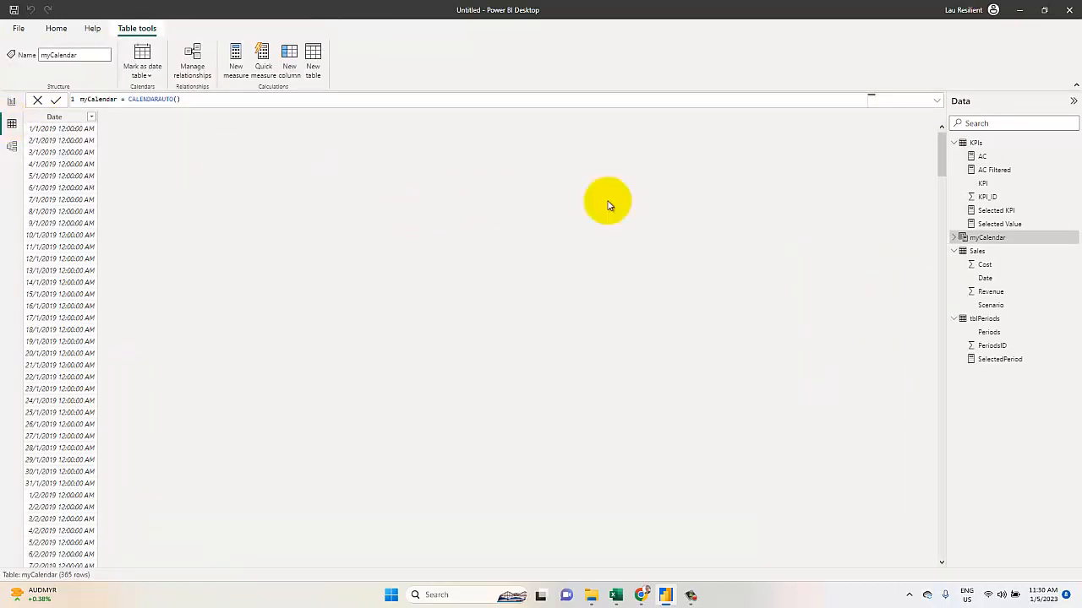
click(945, 250)
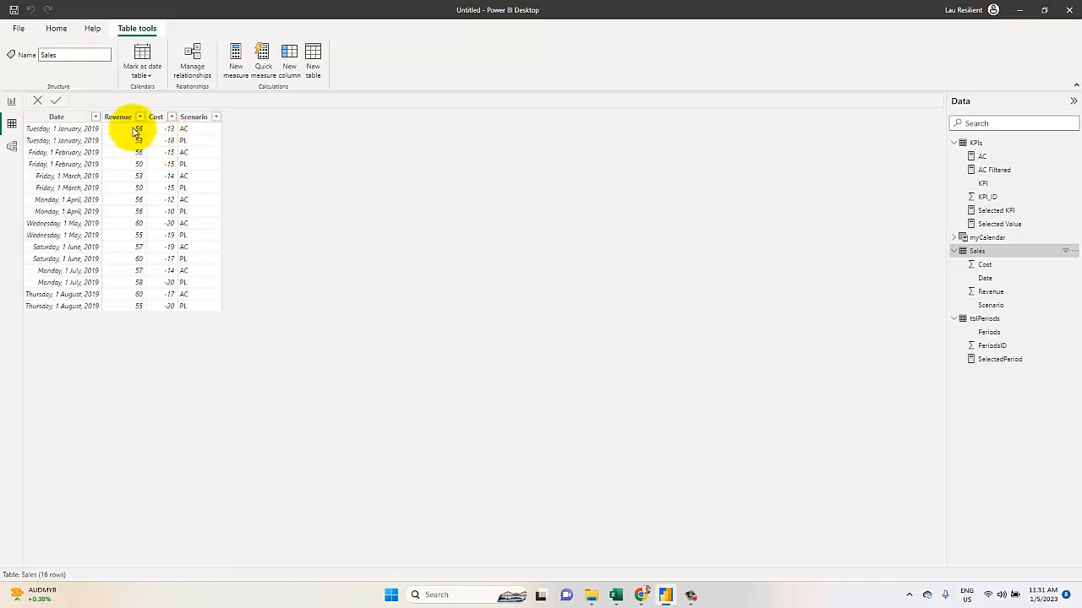
click(10, 103)
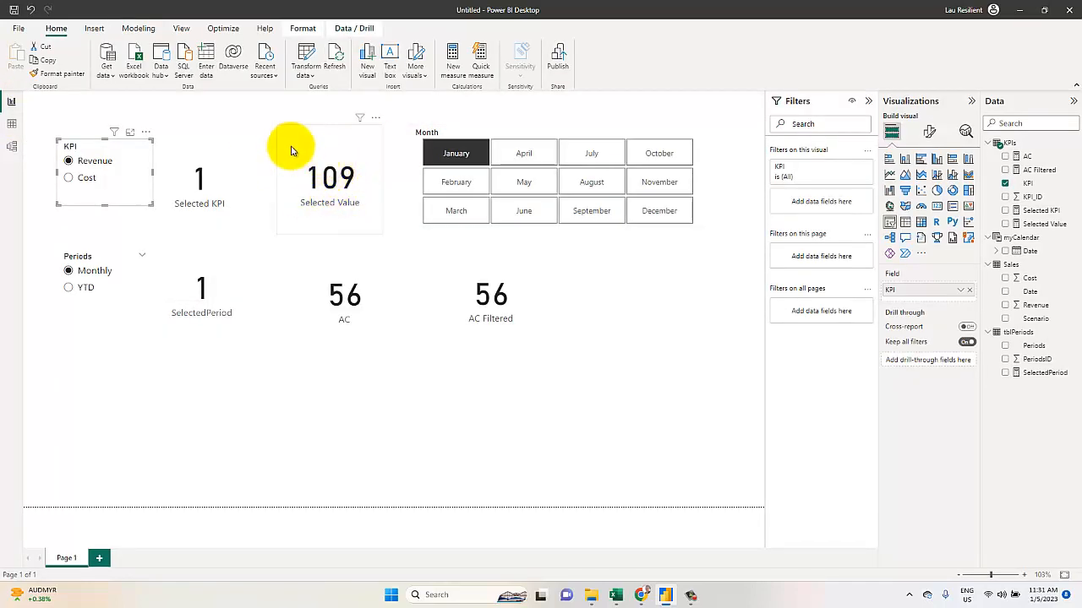
Examine the Selected Value measure's formula and compare its Cost result with the January rows of the Sales table
click(1045, 224)
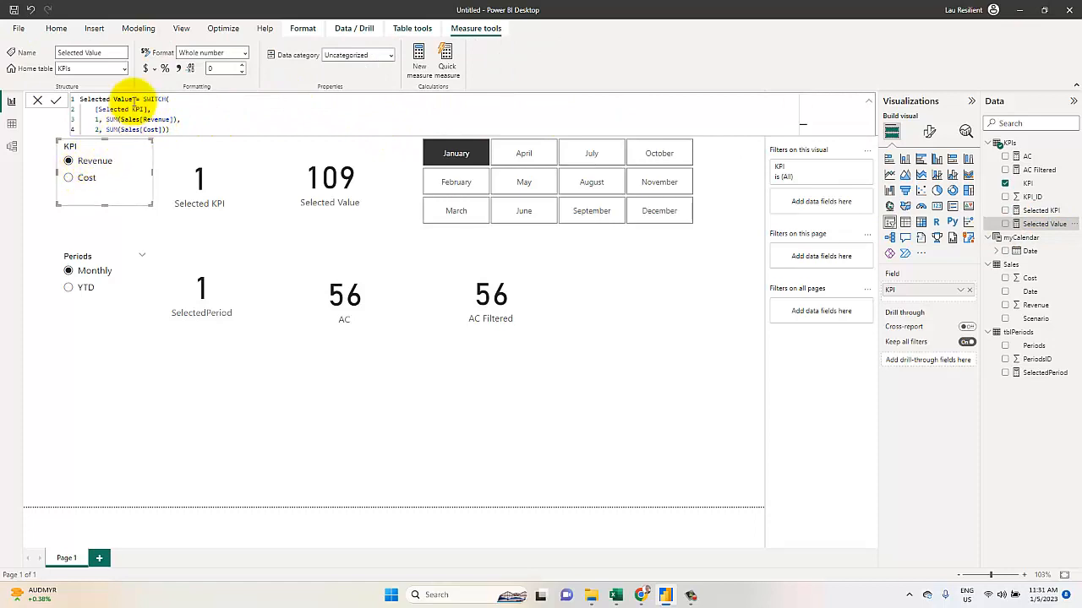
click(79, 185)
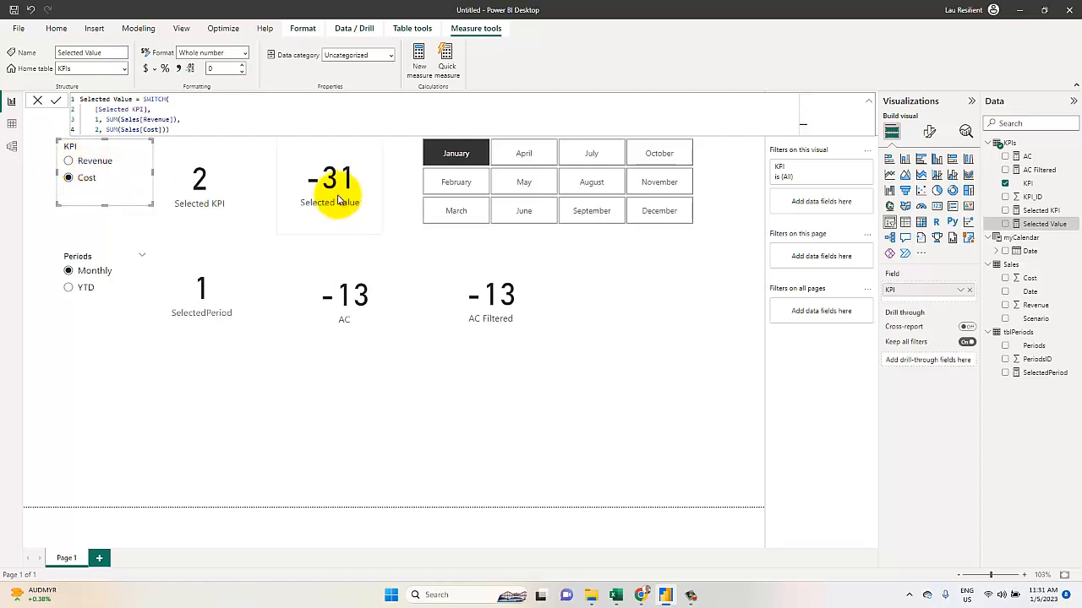
click(11, 123)
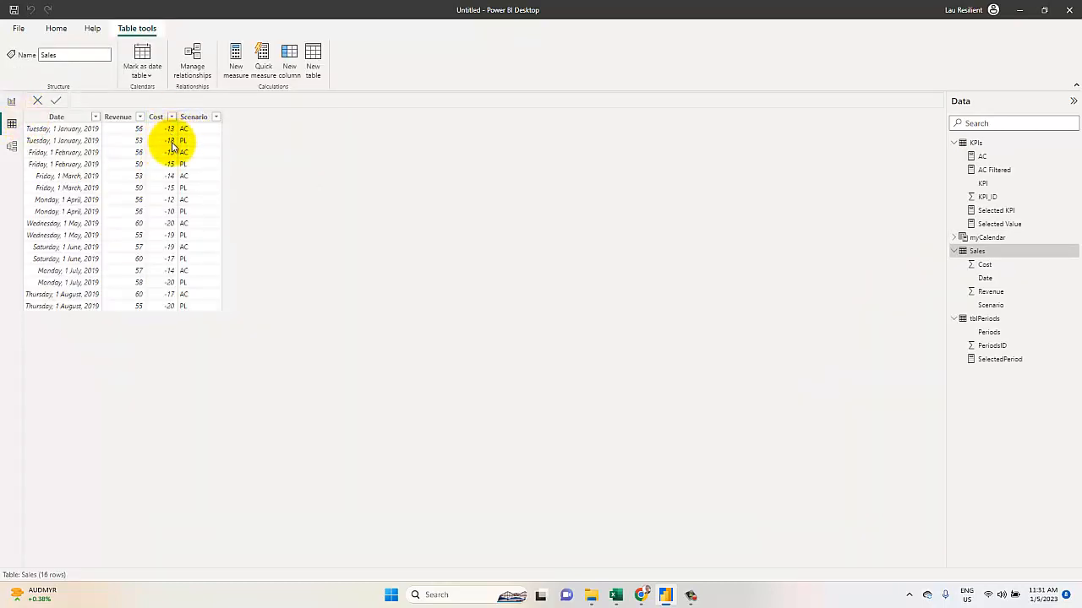
click(13, 102)
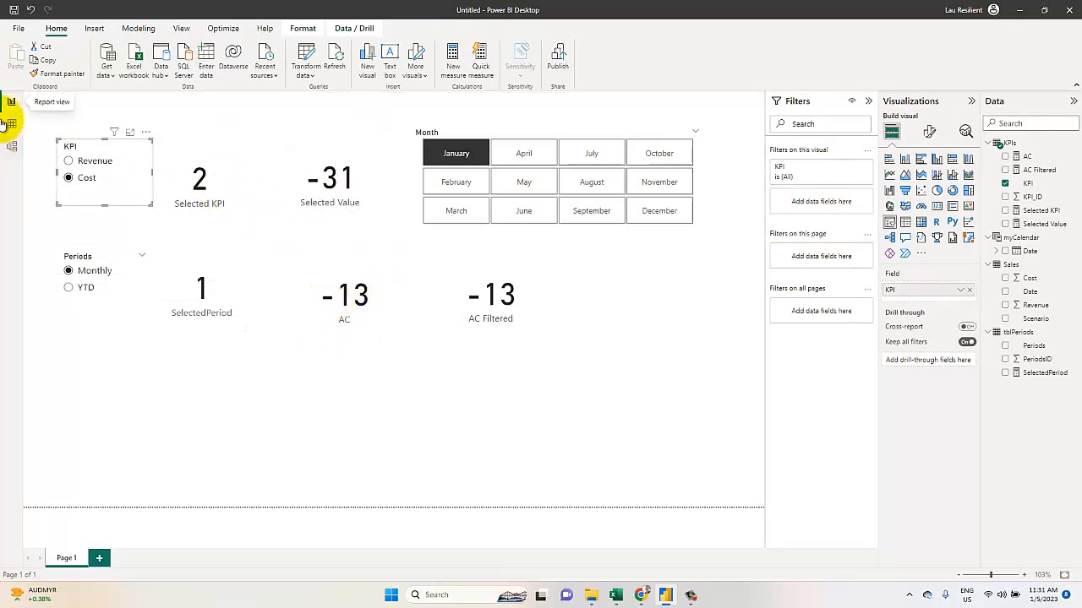
Inspect the AC and AC Filtered cards and read the AC Filtered measure's formula
click(305, 306)
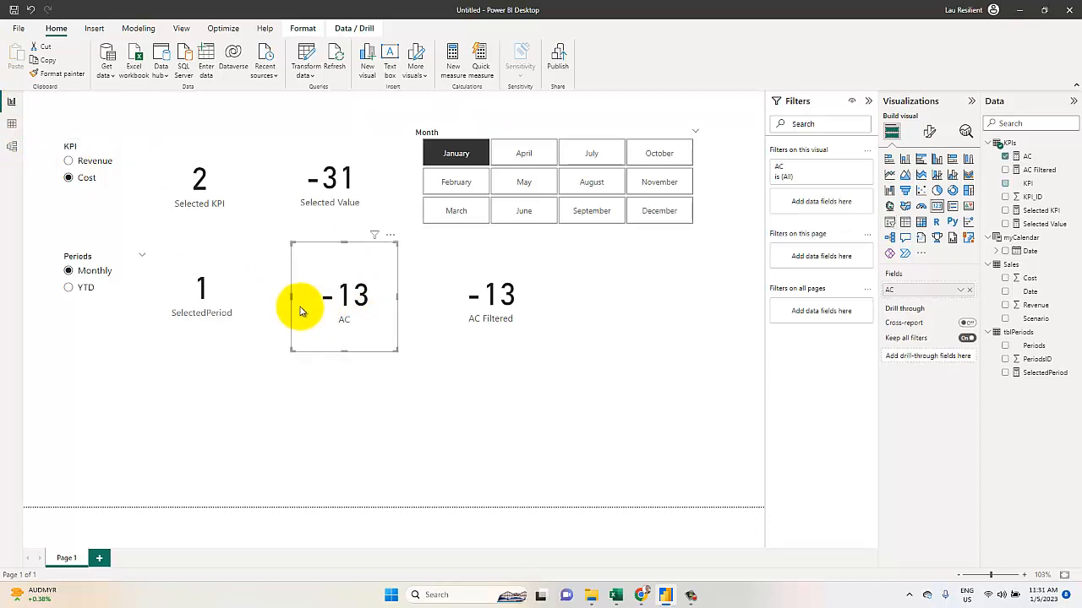
click(522, 338)
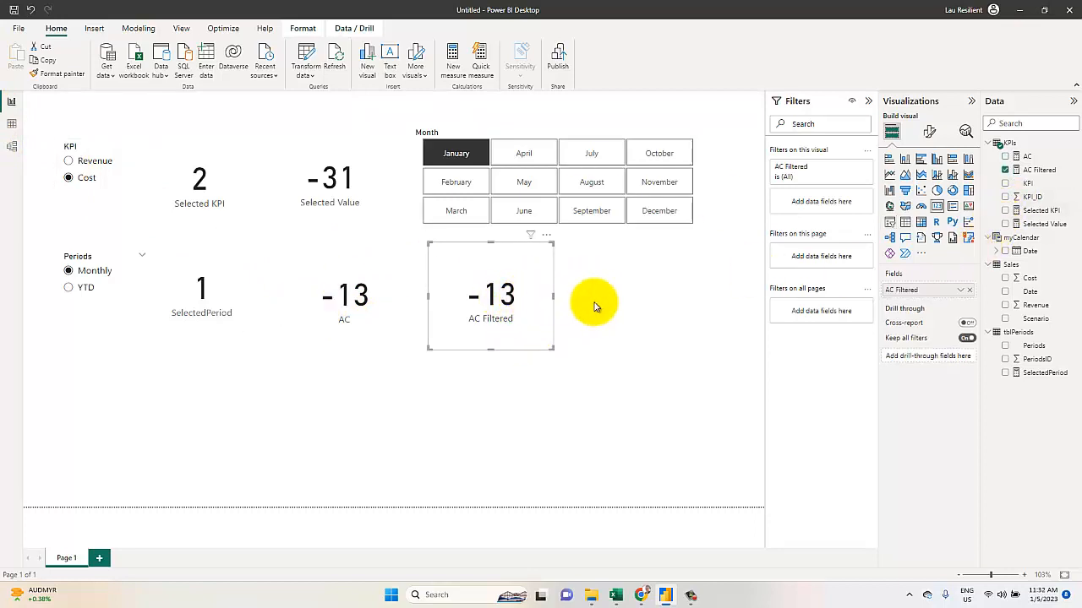
click(1039, 170)
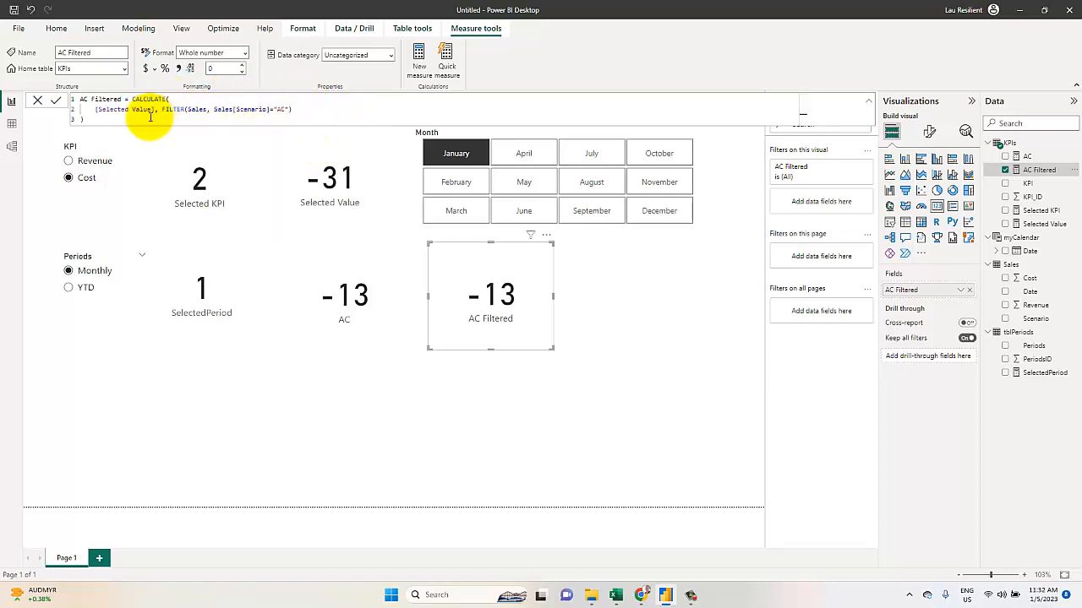
Compare the AC Filtered card with the January AC rows of the Sales table for both Revenue and Cost, ending on Cost
click(70, 160)
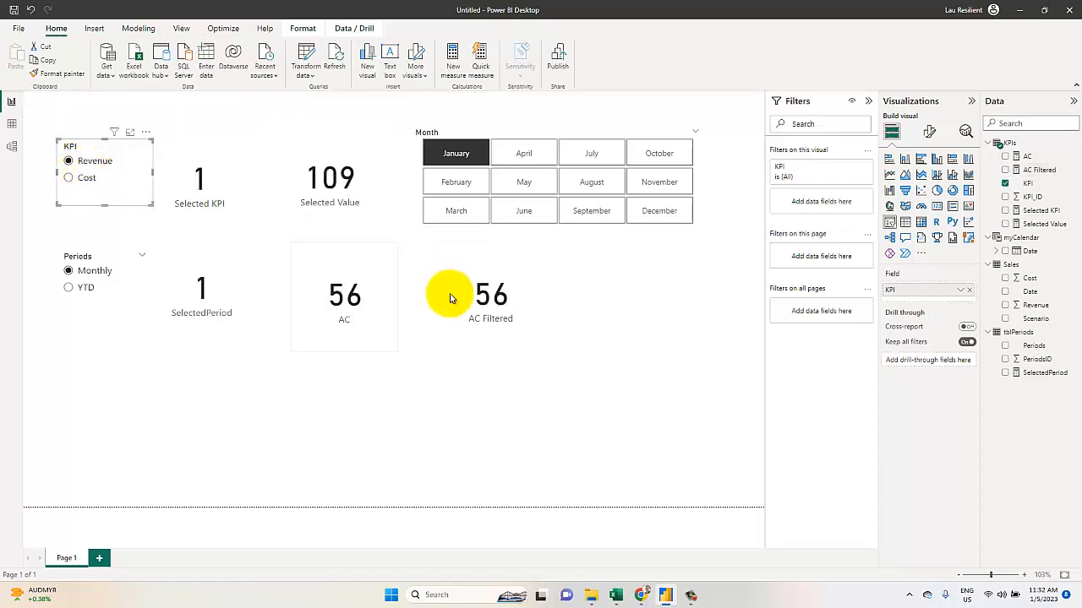
click(11, 125)
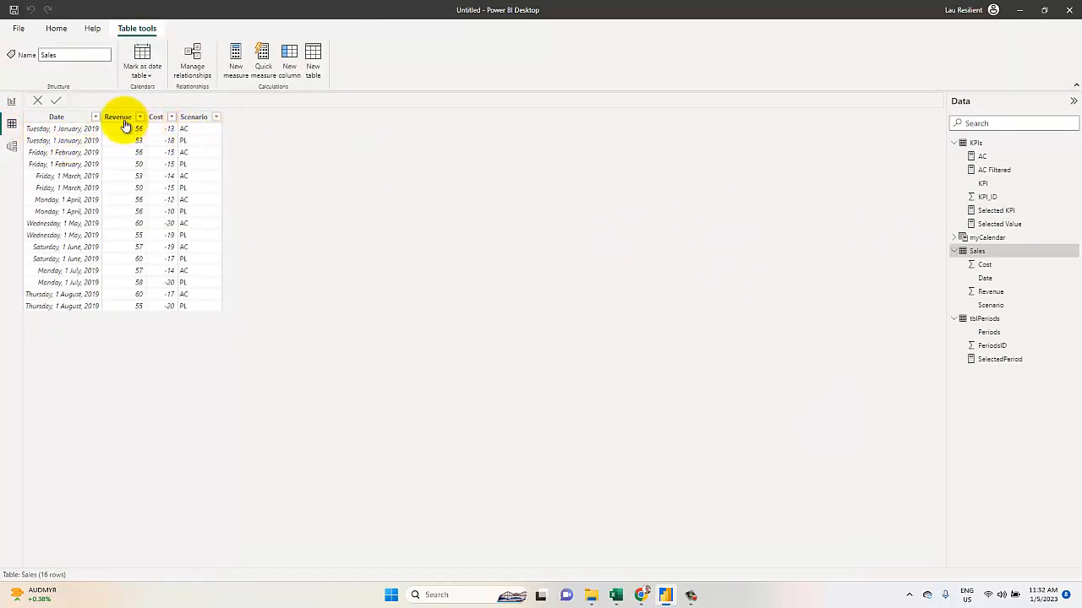
click(11, 102)
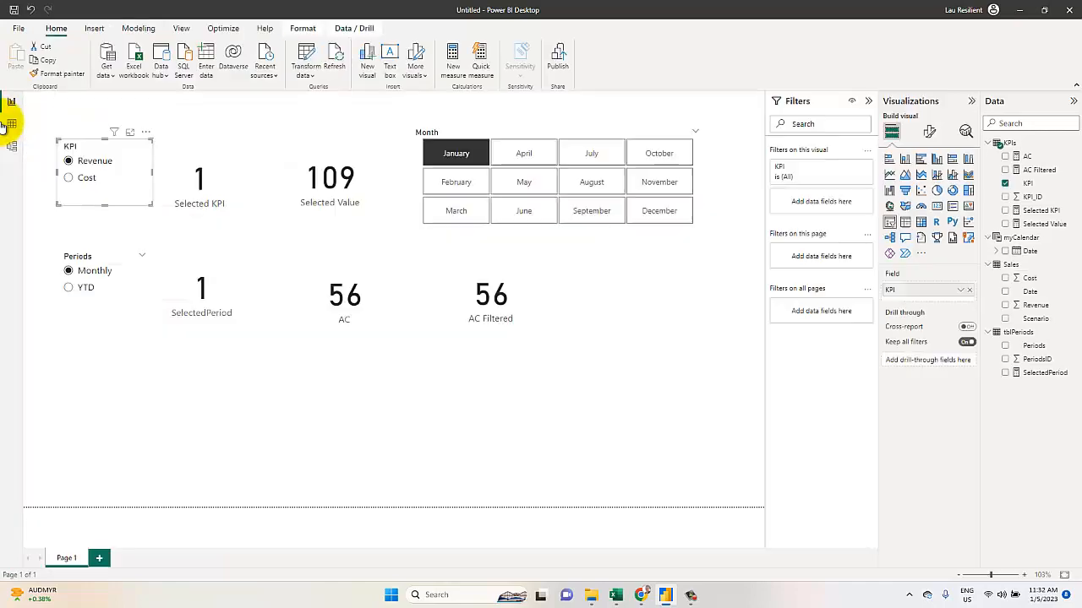
click(89, 179)
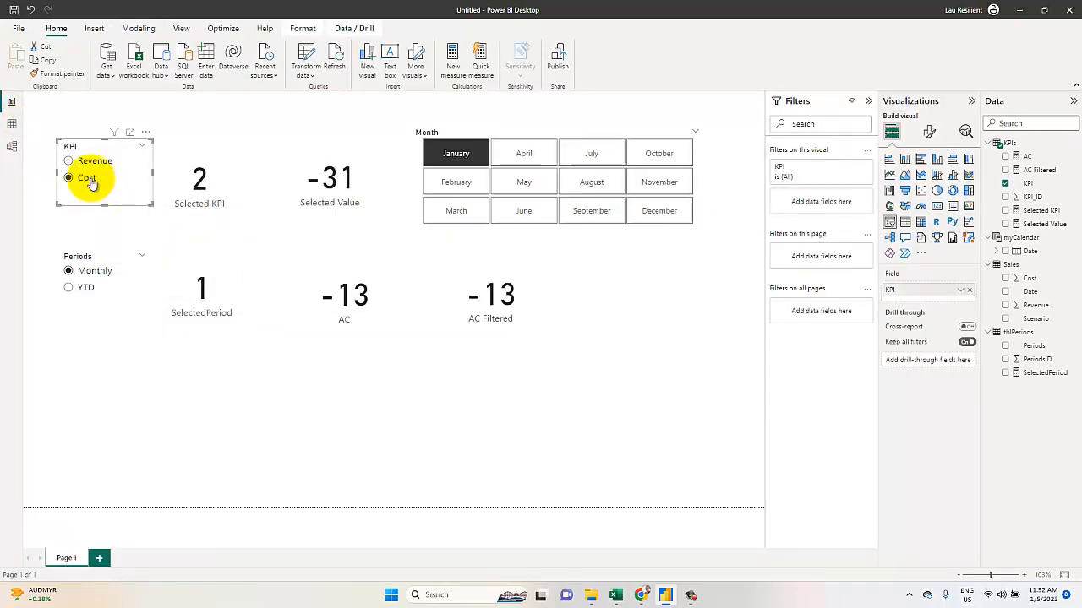
click(11, 125)
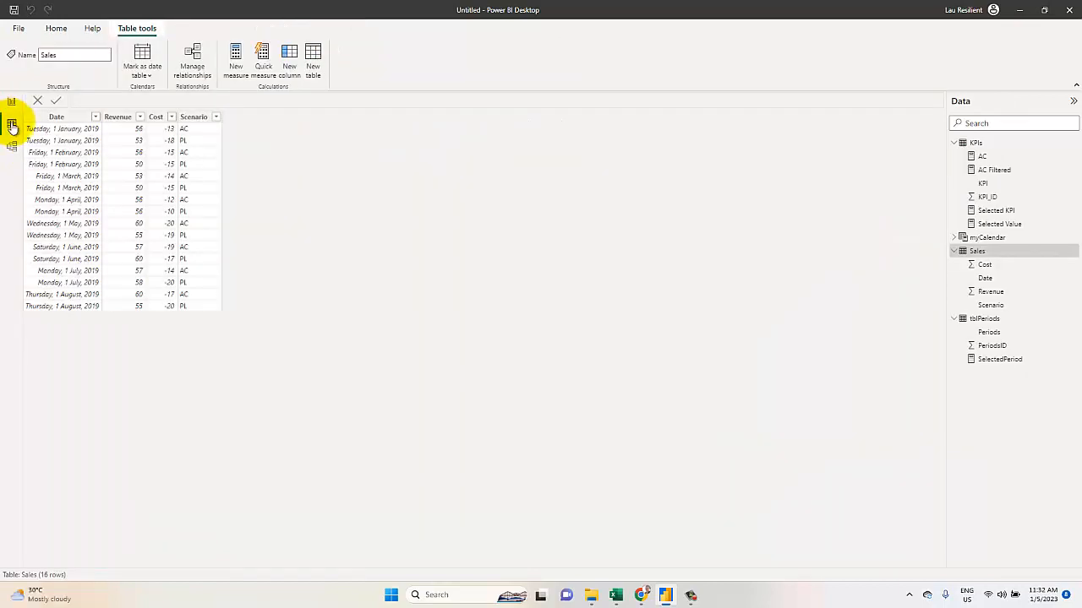
click(11, 103)
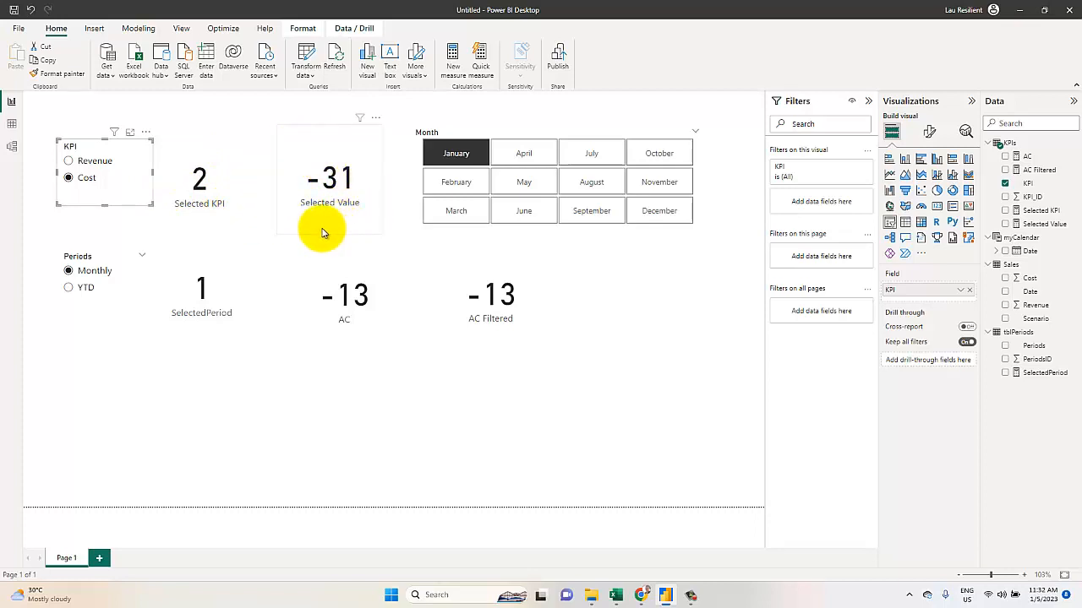
Select February, compare the AC card under Monthly and YTD periods, ending on YTD, and check it against the Sales table's January and February AC costs
click(447, 329)
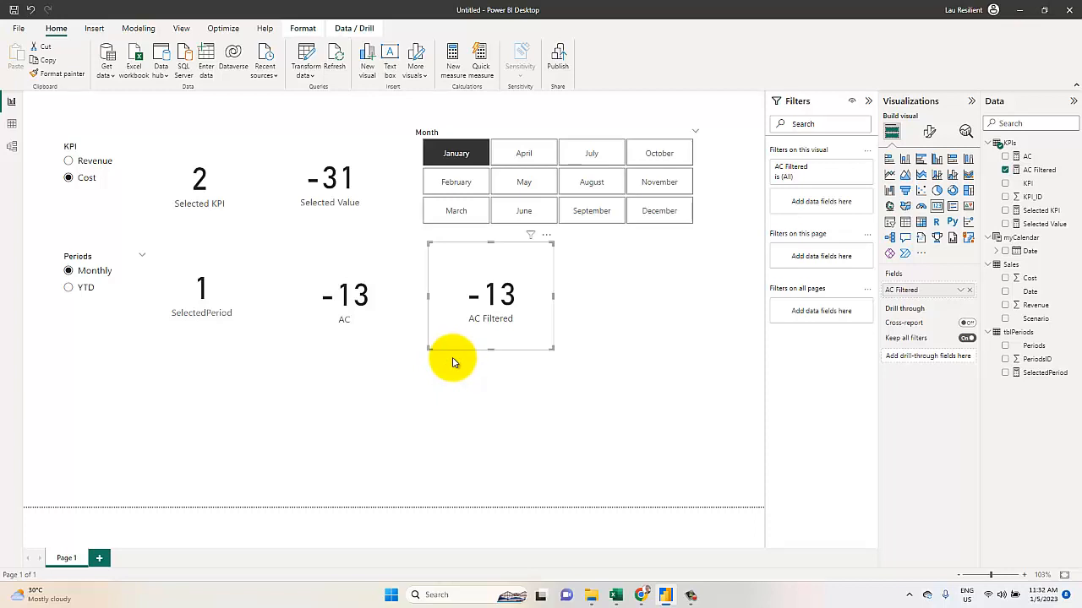
click(82, 289)
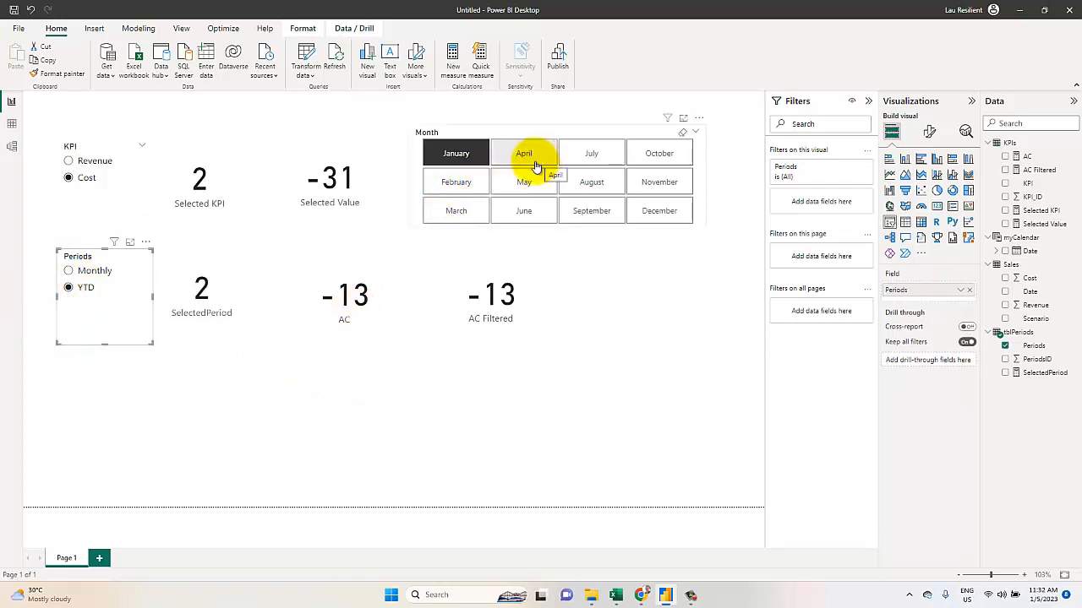
click(464, 184)
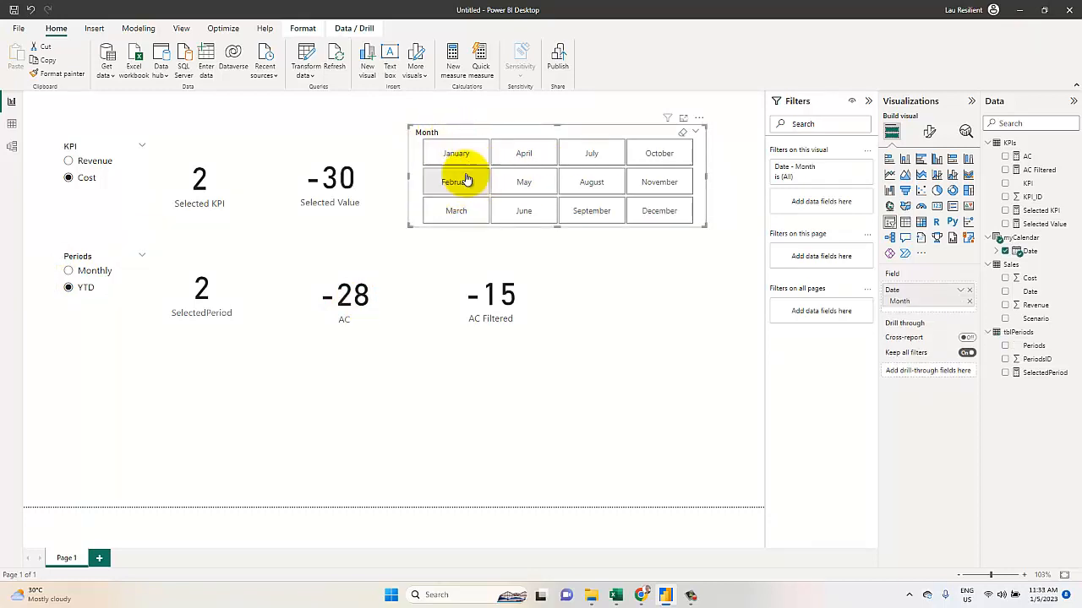
click(107, 273)
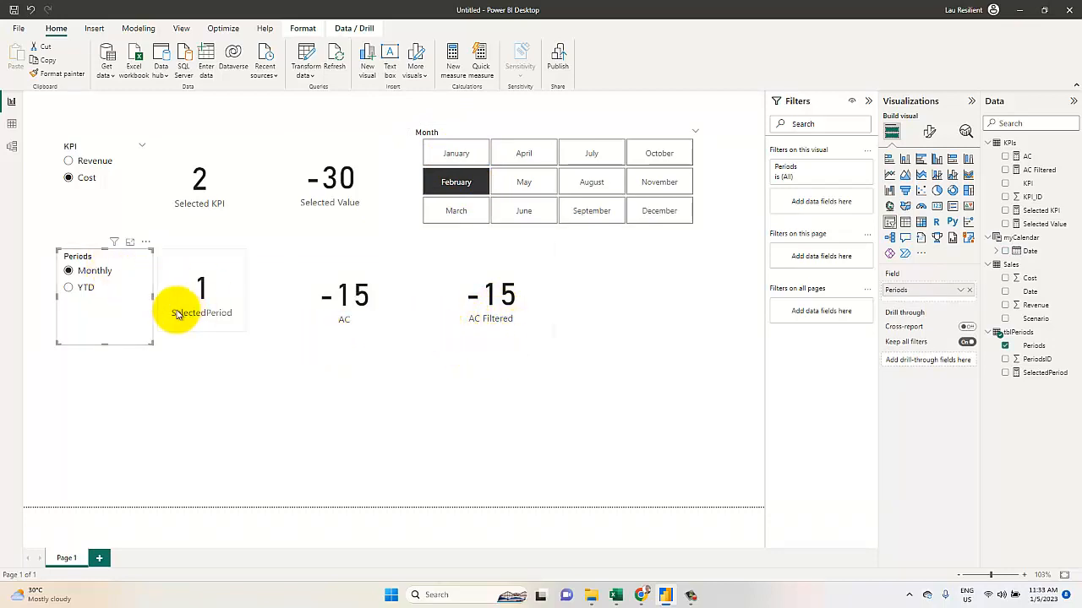
click(82, 291)
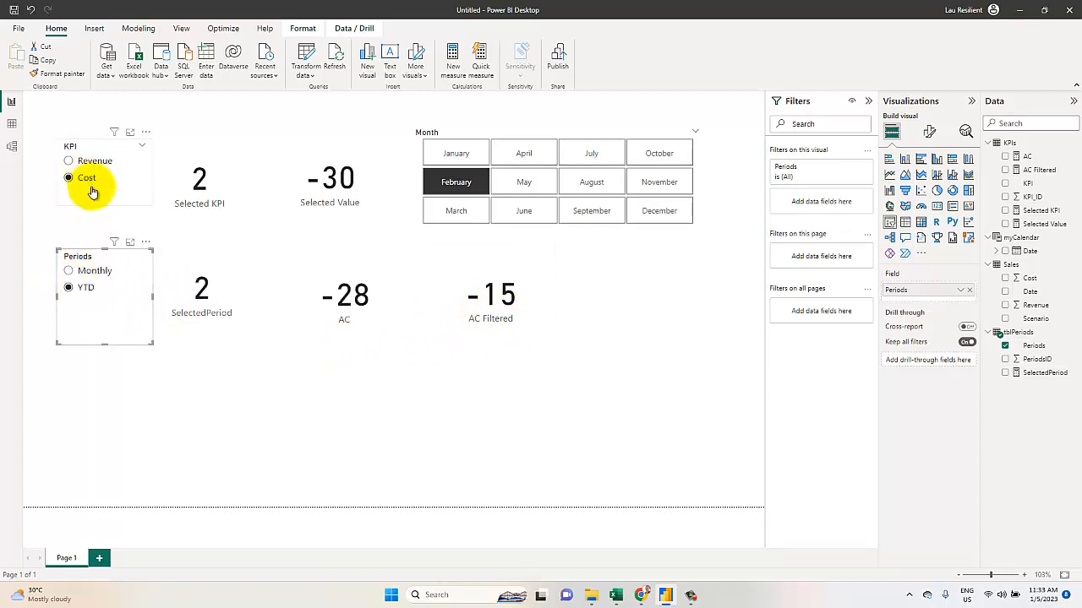
click(10, 125)
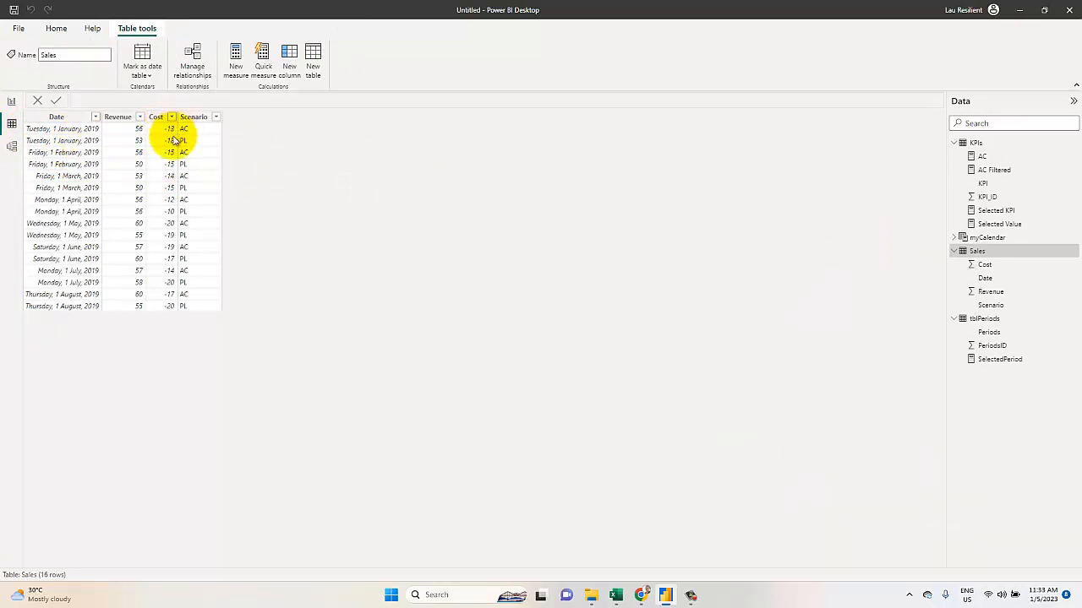
click(11, 102)
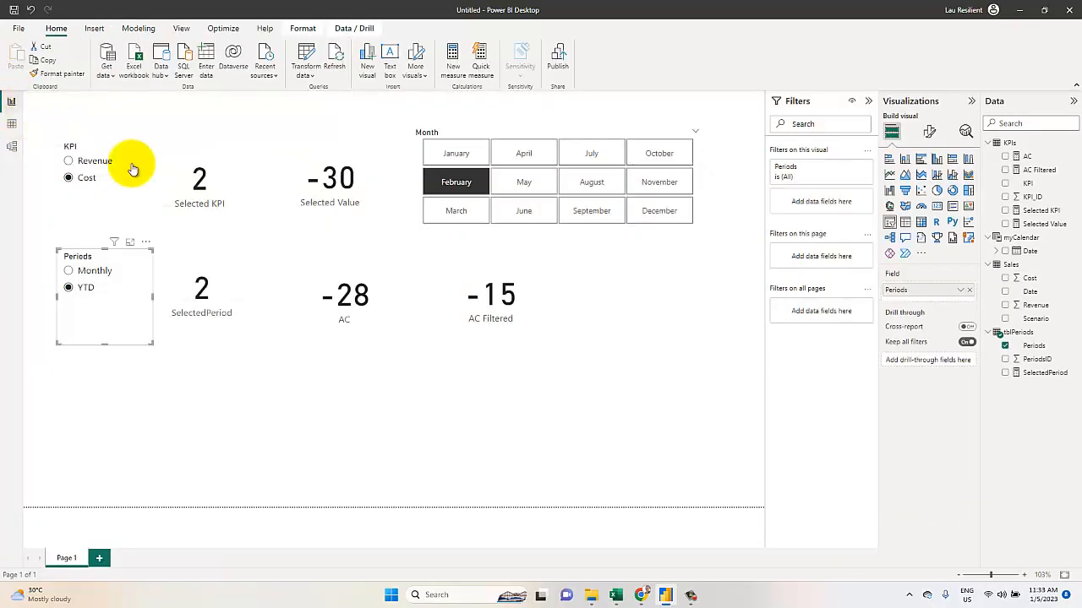
Try the YTD Cost for May, switch the month to March, and check the AC card against the AC rows of the Sales table
click(525, 179)
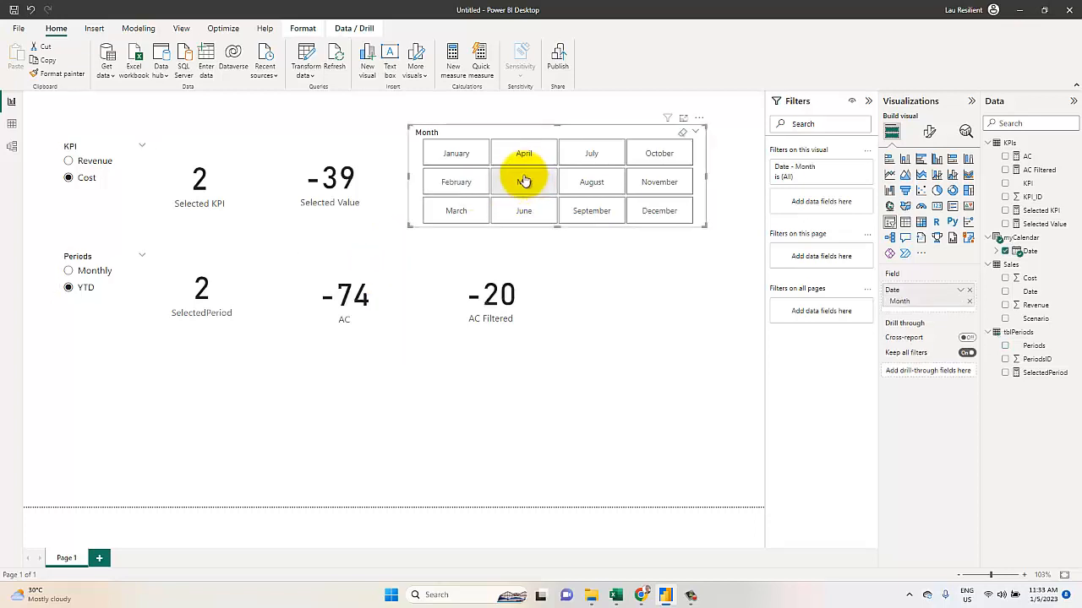
click(520, 190)
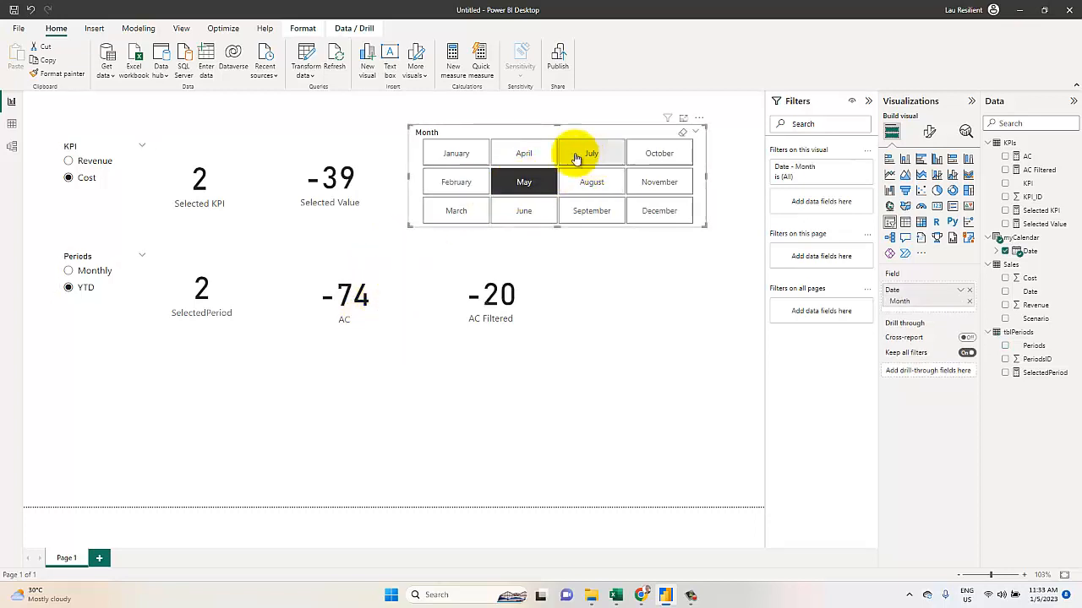
click(457, 211)
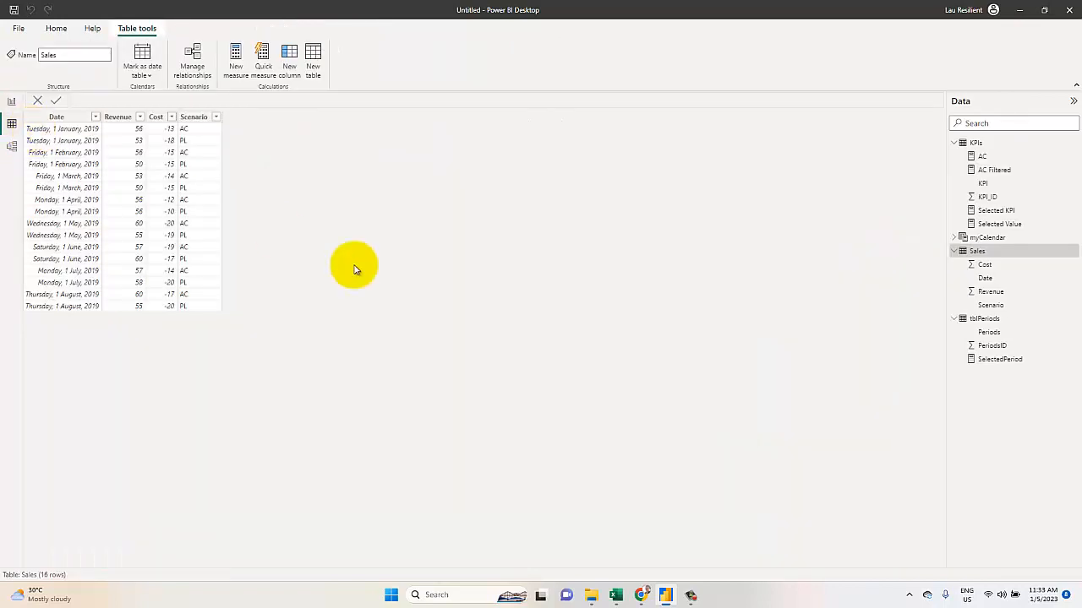
click(14, 125)
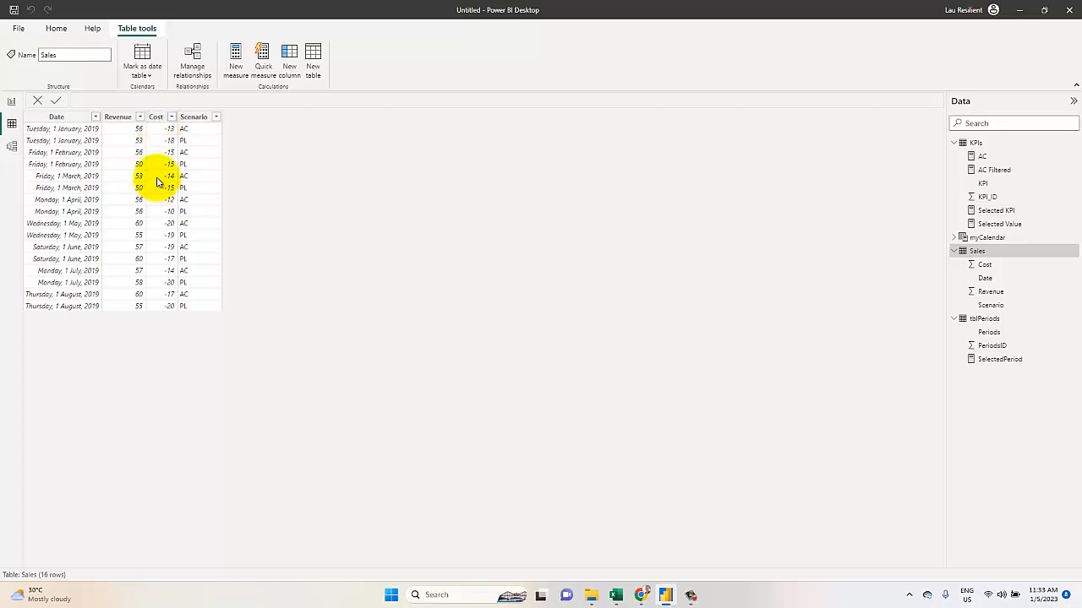
click(11, 102)
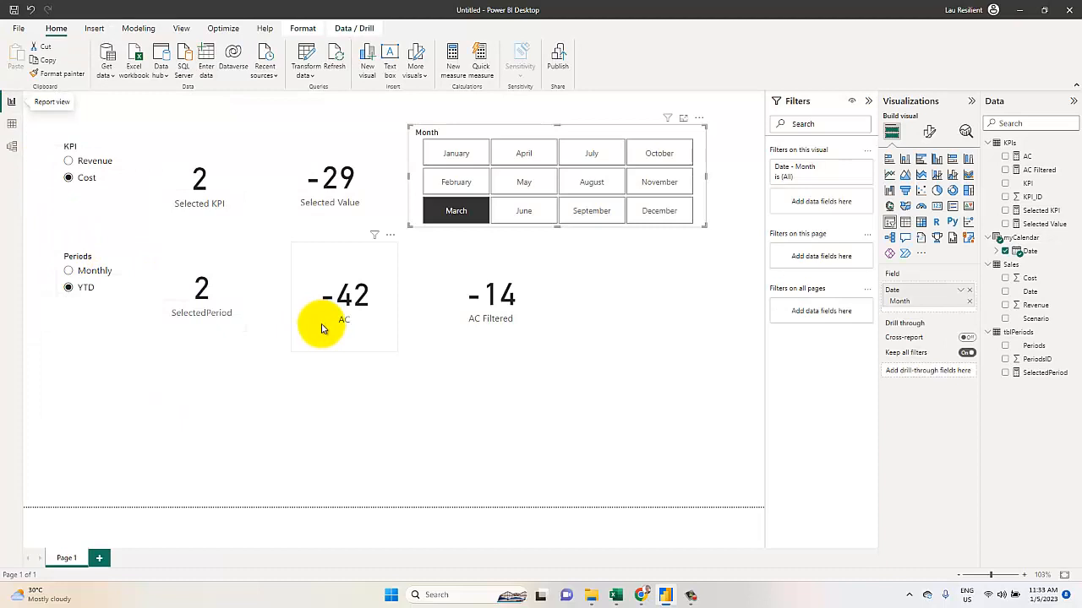
Review the formulas of the Selected KPI, Selected Value, SelectedPeriod, AC Filtered and AC measures in turn
click(1044, 211)
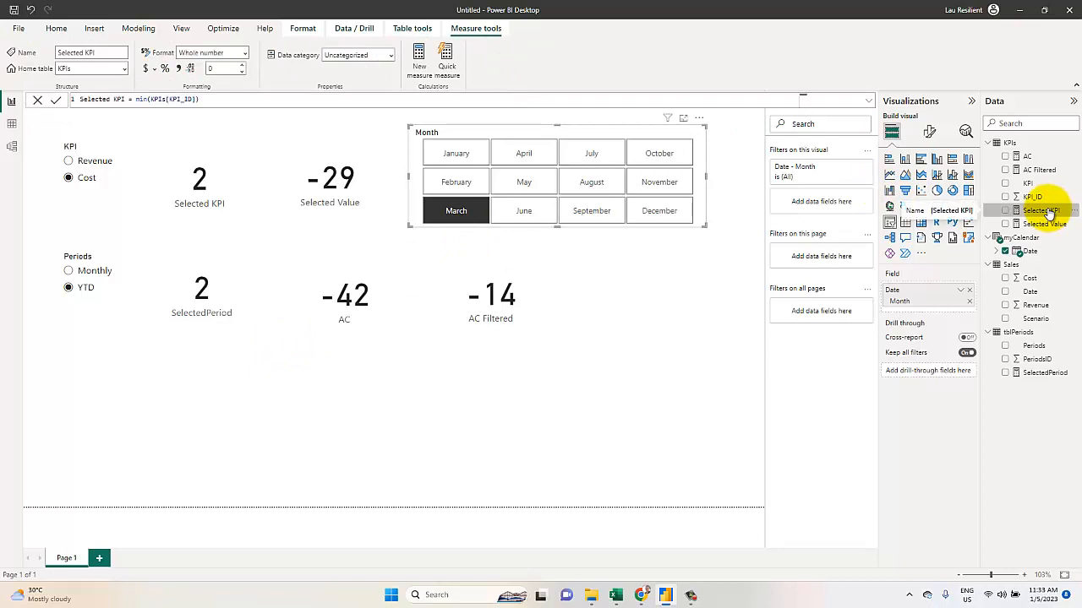
click(1045, 224)
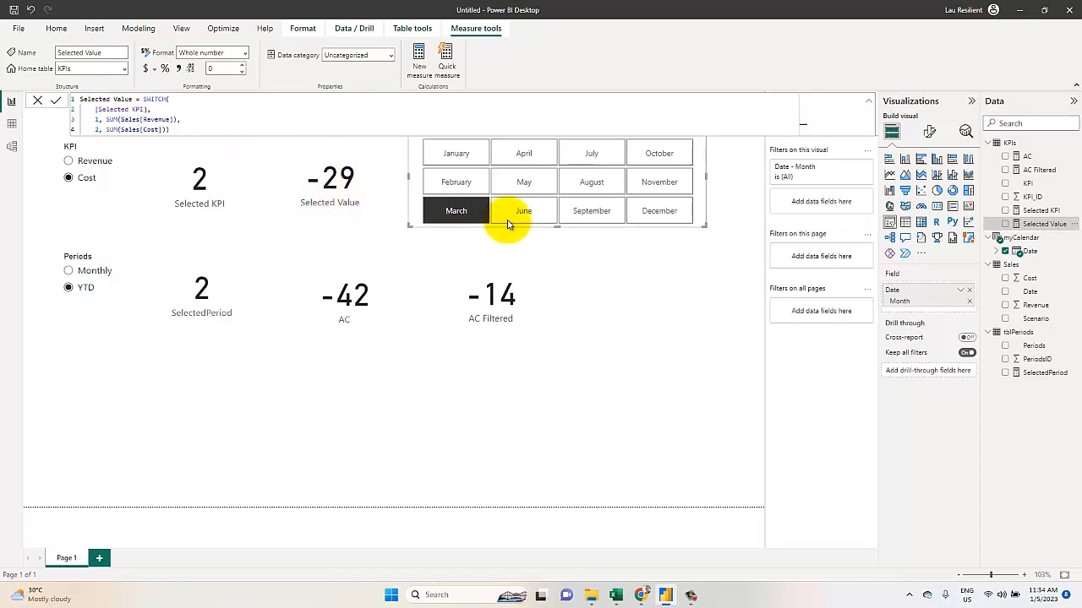
click(1051, 376)
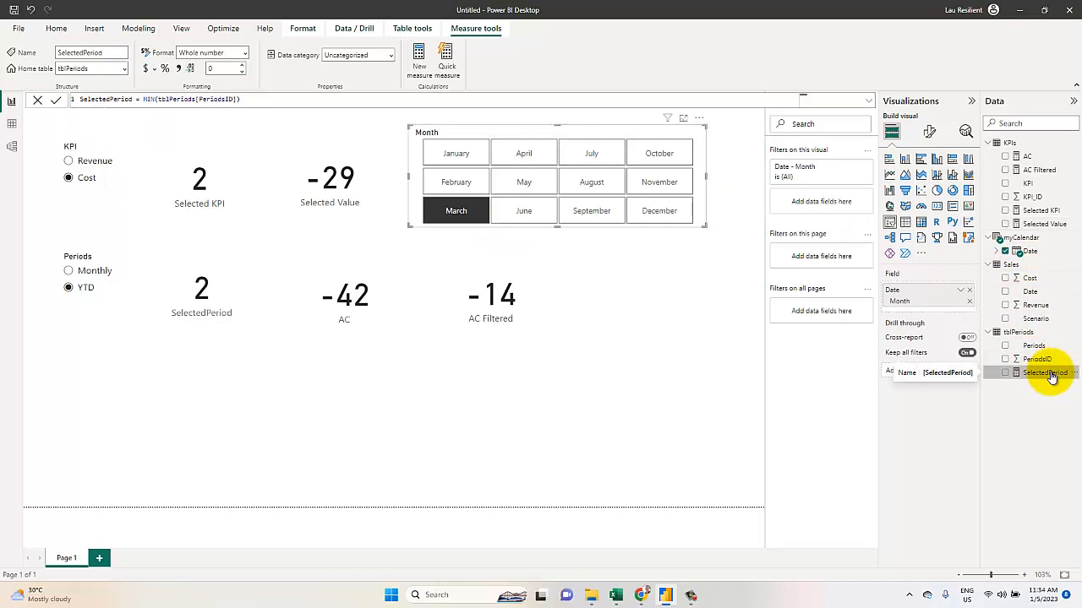
click(1046, 170)
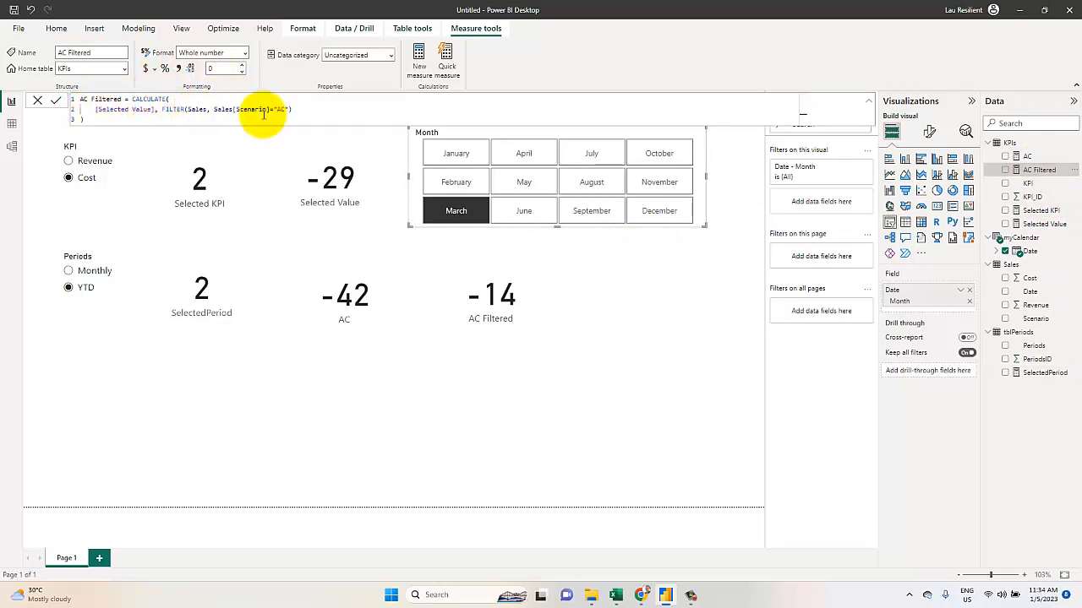
click(1043, 158)
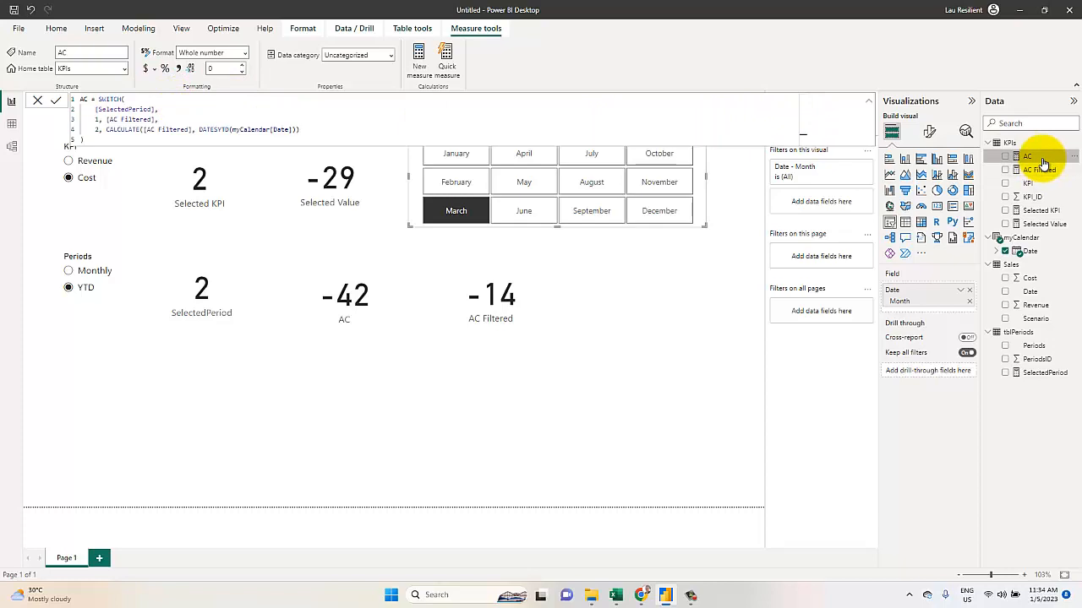